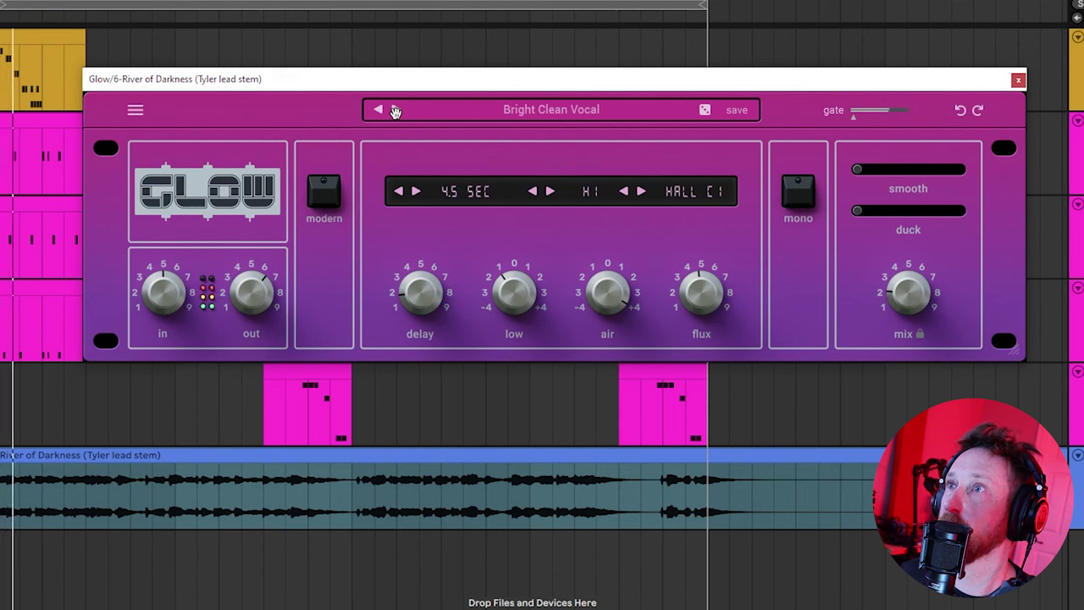
Step: Audition the Bright Vocal Imager I preset in the lead stem's Glow reverb and try out its mix amount
click(395, 111)
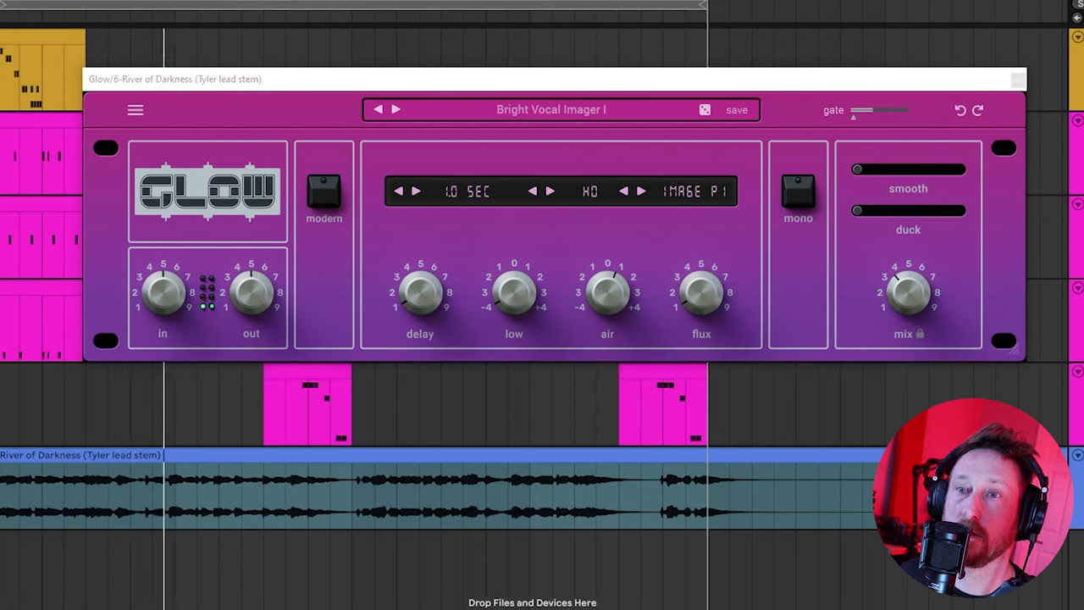
drag(911, 291, 912, 246)
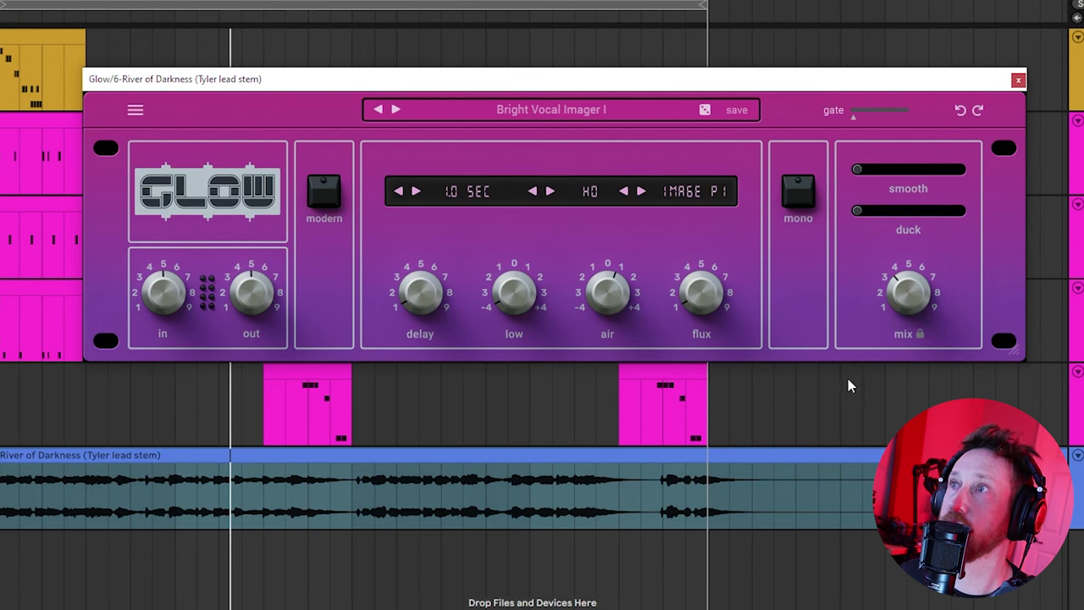
drag(533, 85, 460, 365)
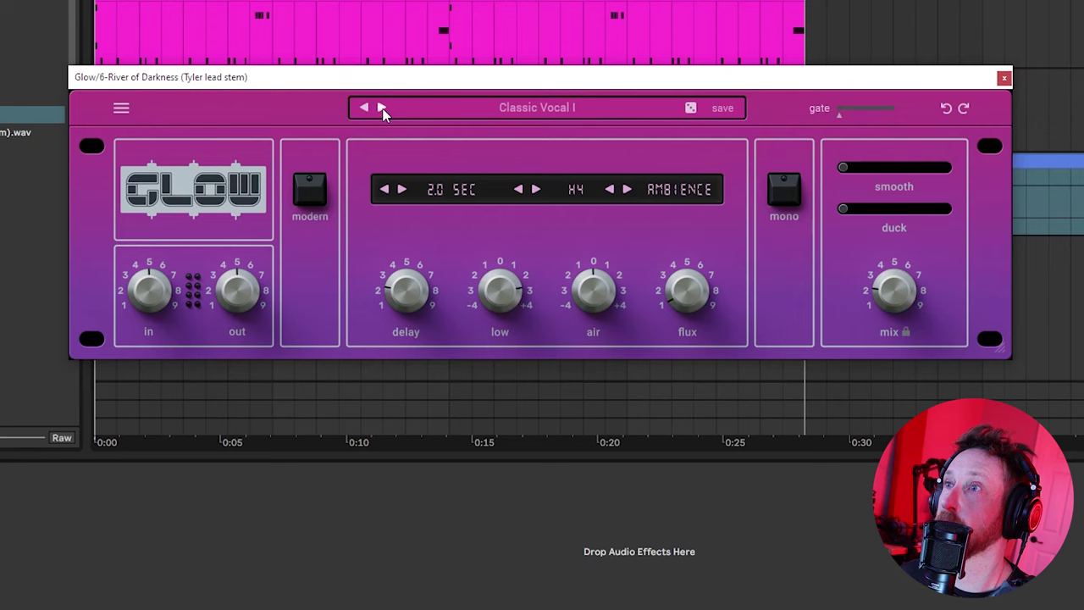
Step: Play the lead stem through Glow's Classic Vocal III preset and set the mix to 13%
key(space)
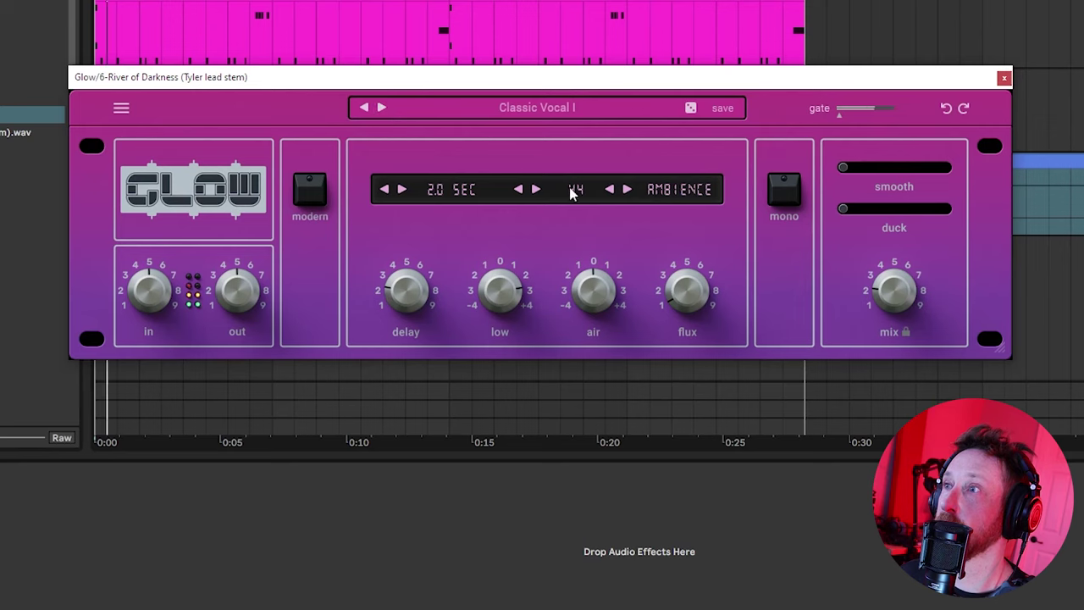
click(381, 108)
drag(920, 305, 898, 386)
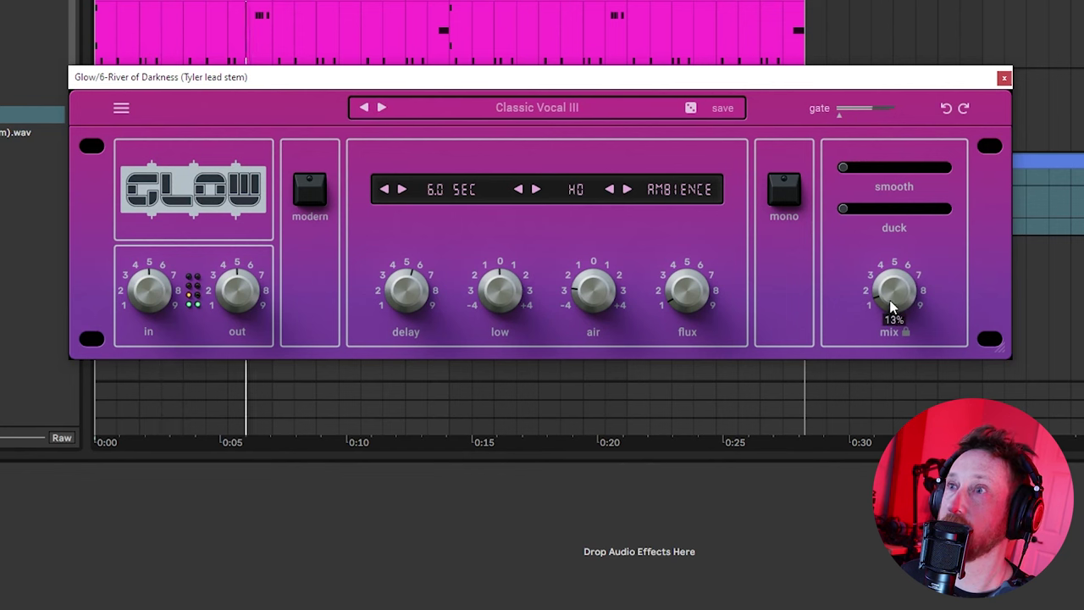
Step: Load the Medium Vocal Plate preset in the lead stem's Glow, adjust its mix and switch its reverb program to Reverse 2
click(381, 108)
drag(886, 283, 891, 298)
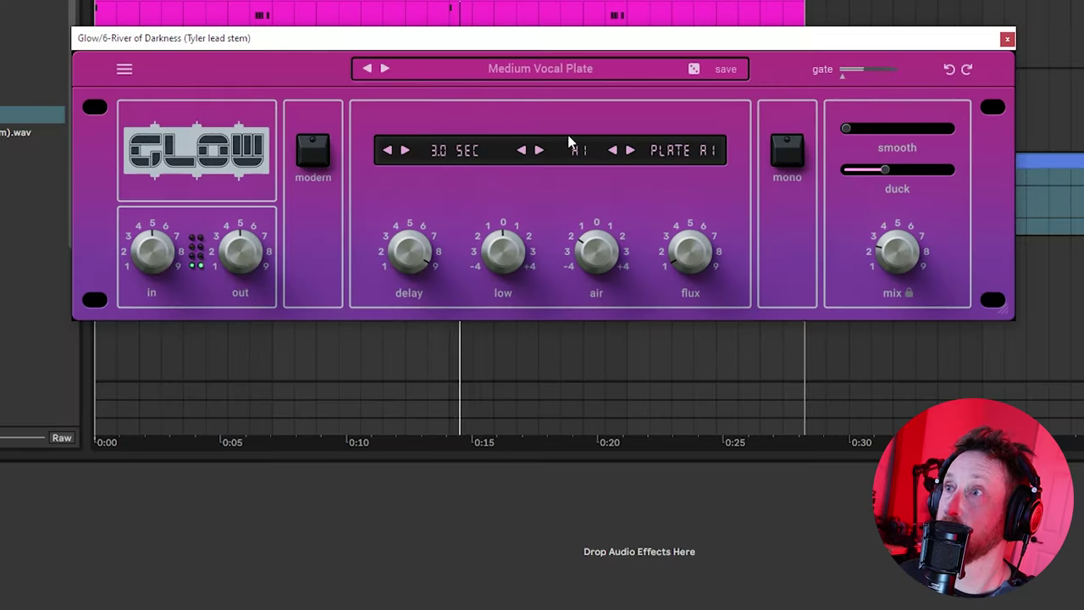
click(694, 153)
click(695, 410)
mouse_move(888, 233)
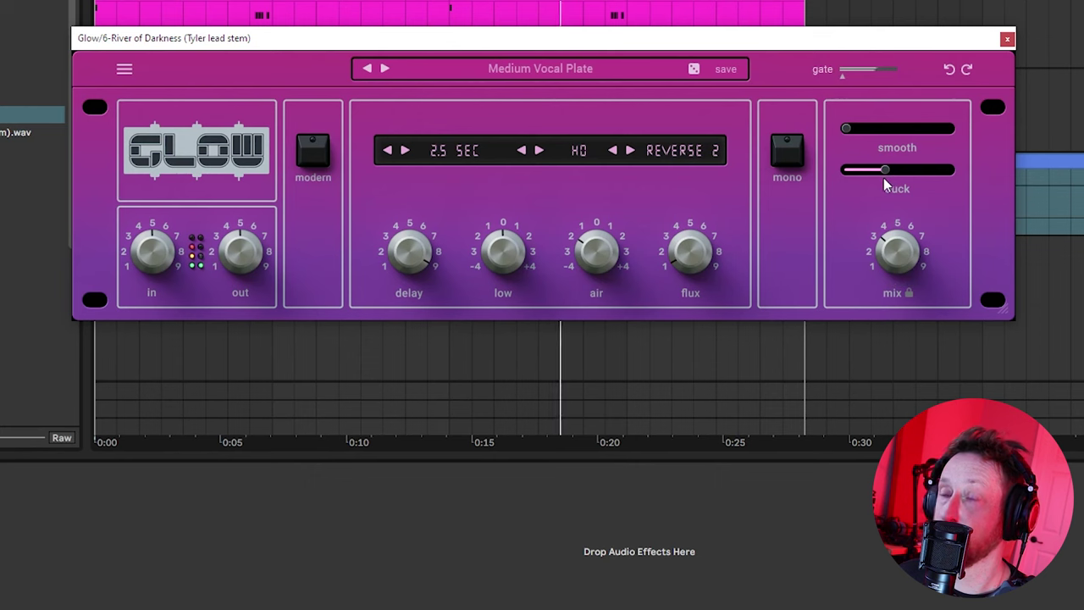
drag(755, 47, 723, 143)
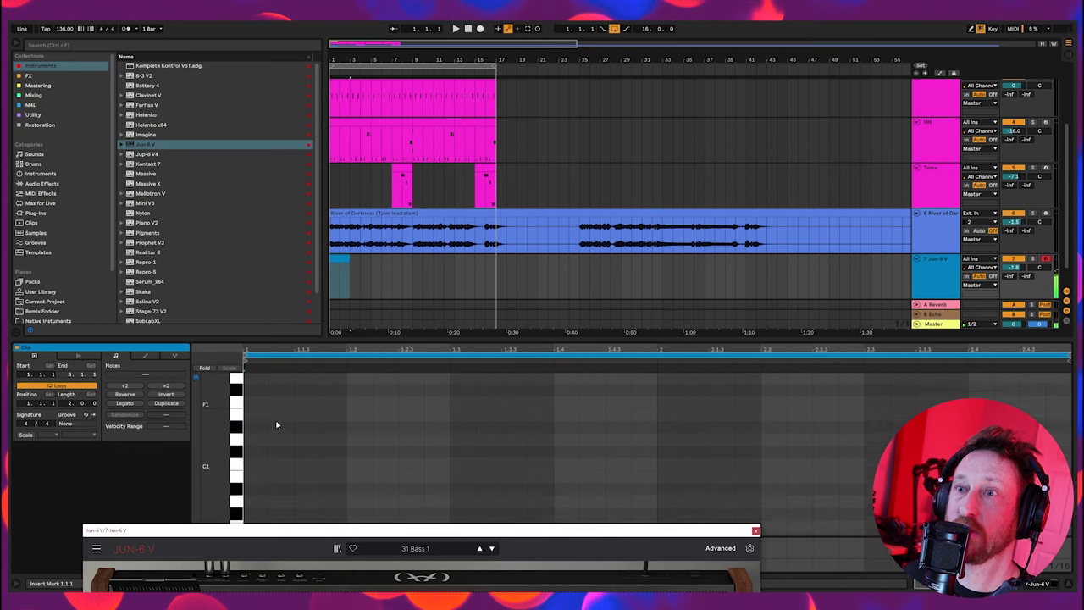
Step: In the Jun-6 V bass clip, set an eighth-note grid with the metronome on and move the D#1 note one grid step forward
right_click(276, 421)
click(309, 387)
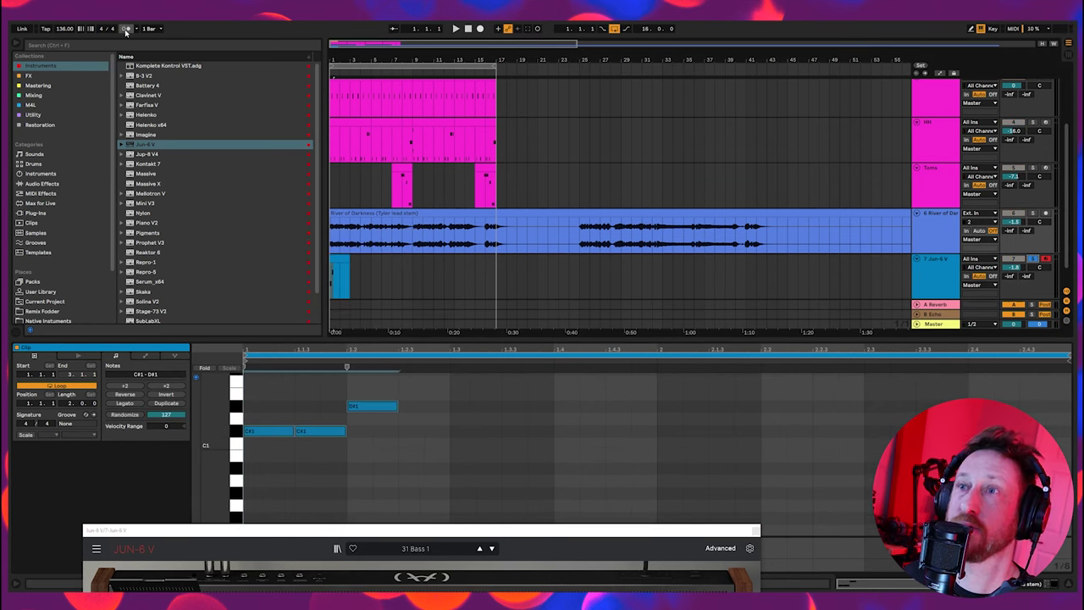
click(126, 29)
drag(383, 407, 436, 407)
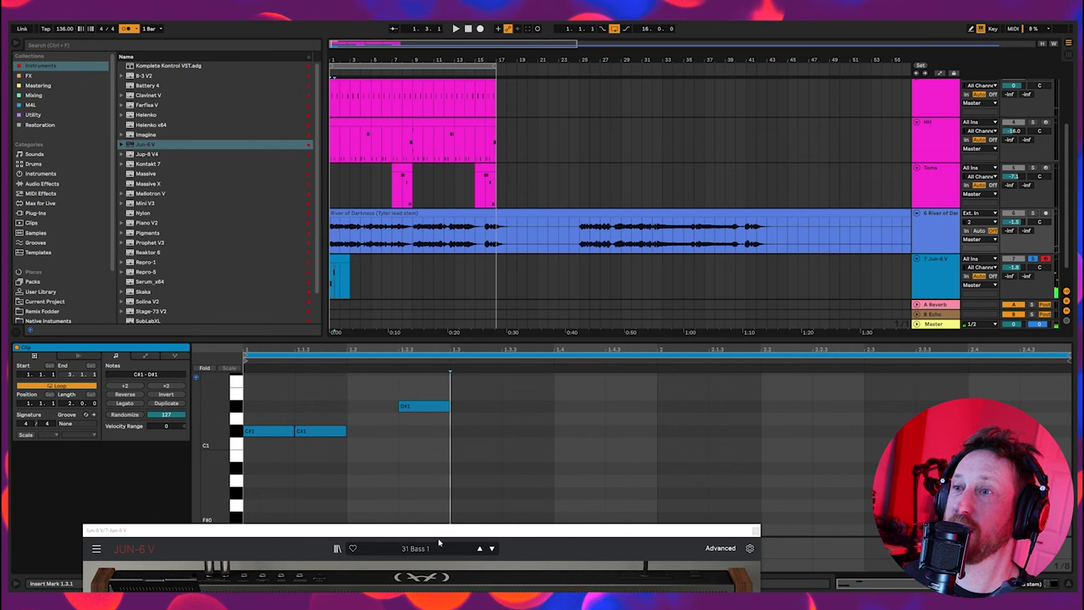
drag(484, 460, 243, 372)
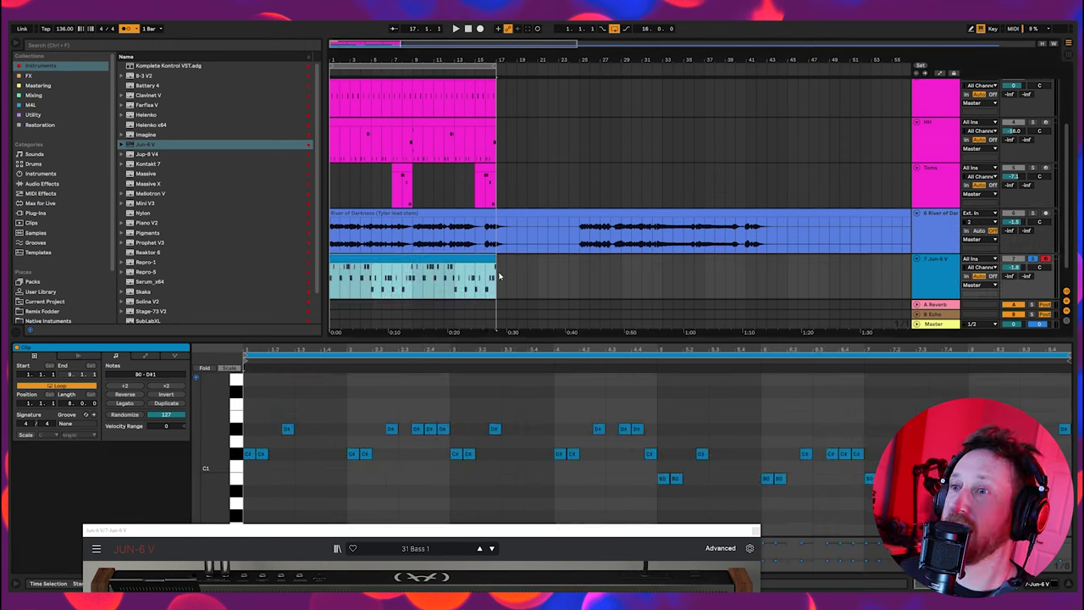
Step: Play the bass clip while stepping through Jun-6 V presets to Flappy Bass, and close the synth window
drag(470, 529, 550, 106)
key(space)
click(572, 126)
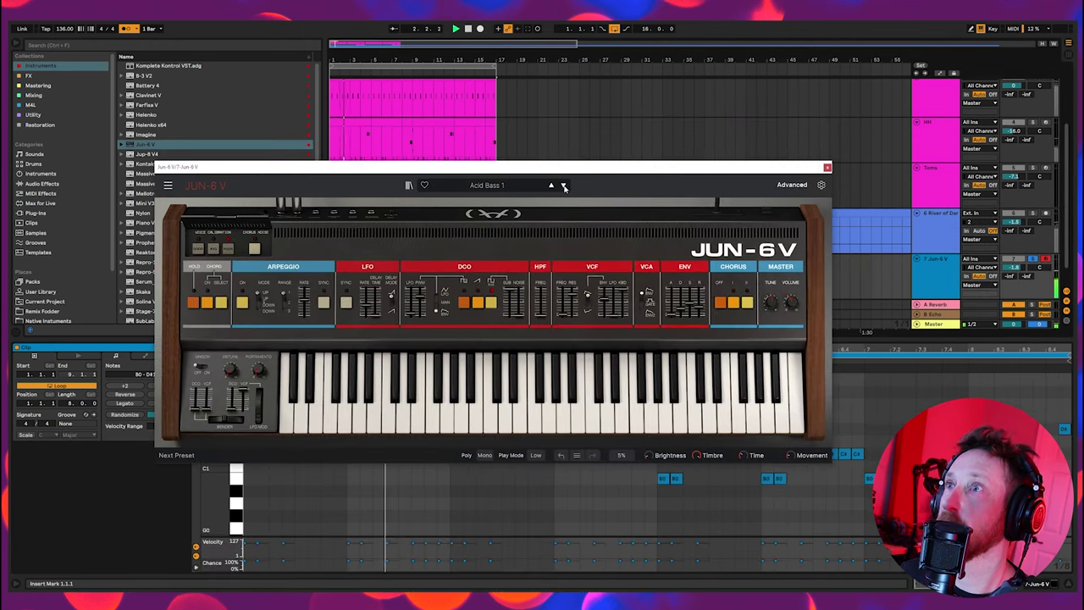
click(563, 186)
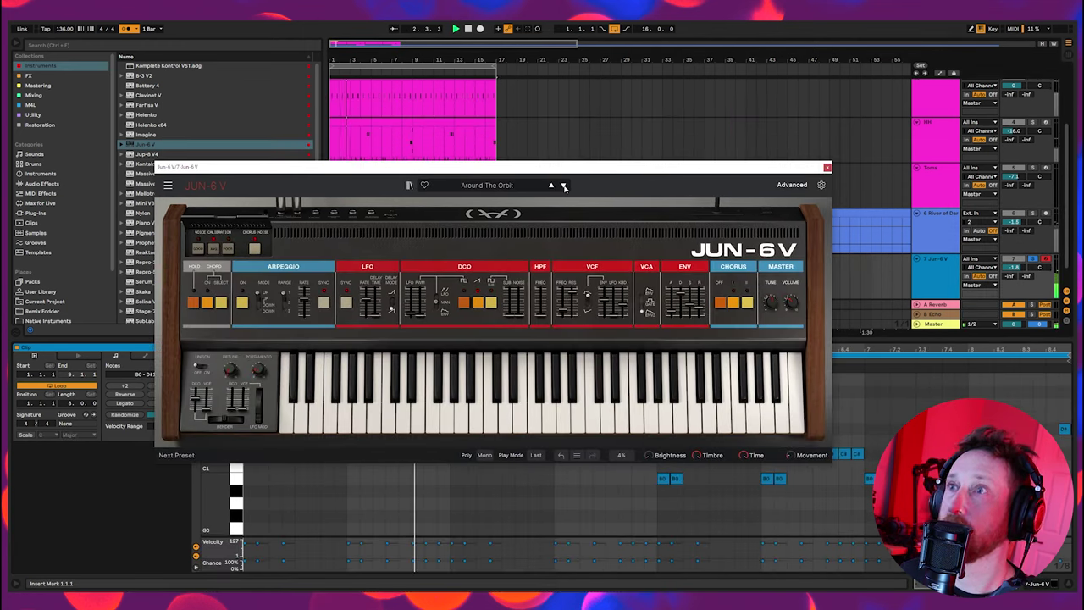
click(563, 186)
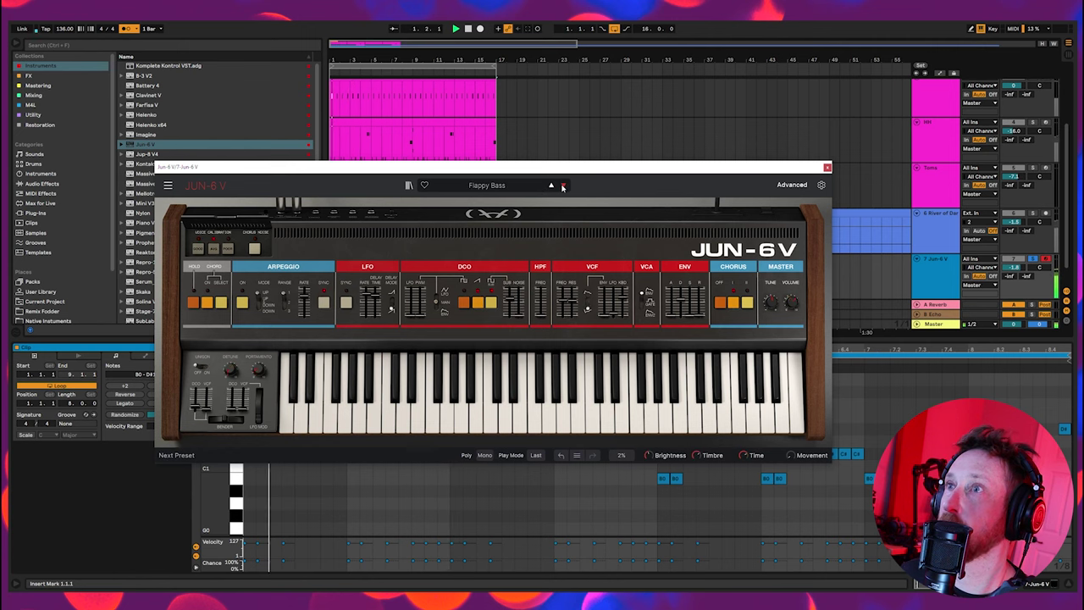
drag(758, 169, 762, 263)
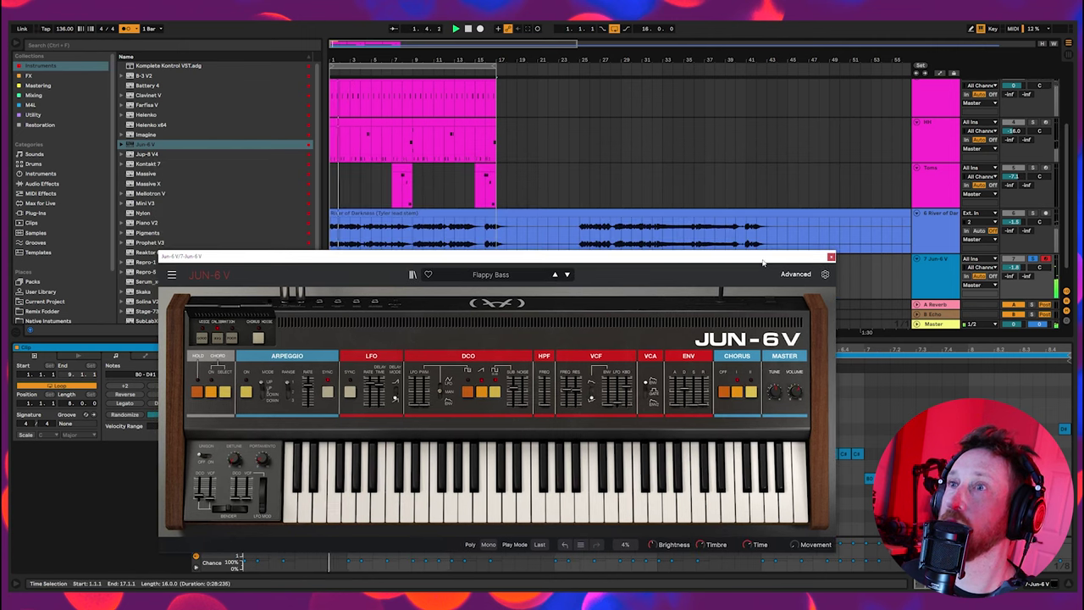
key(shift+Tab)
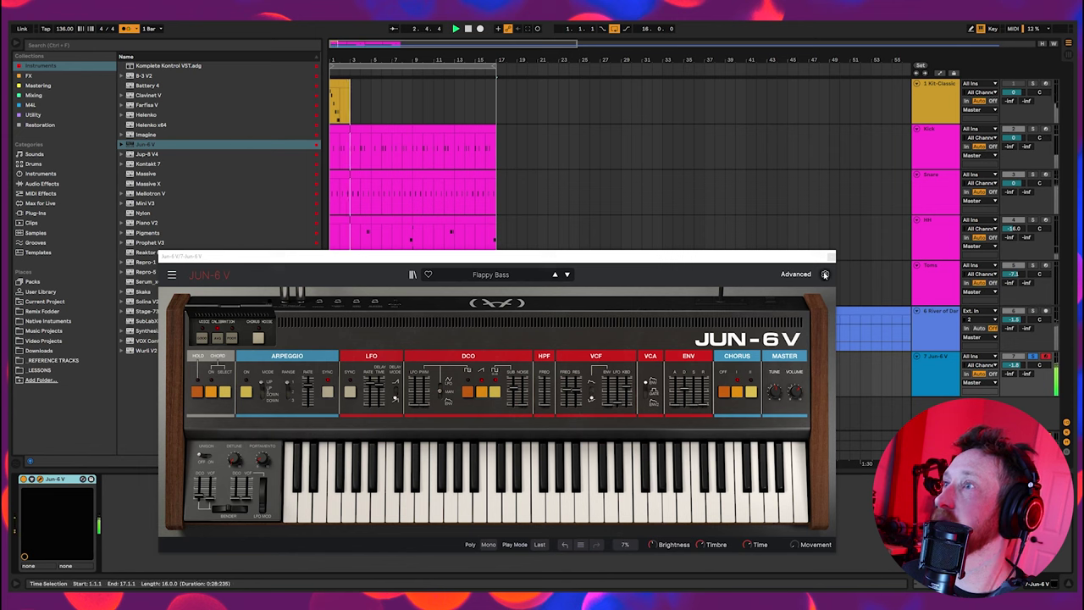
click(831, 257)
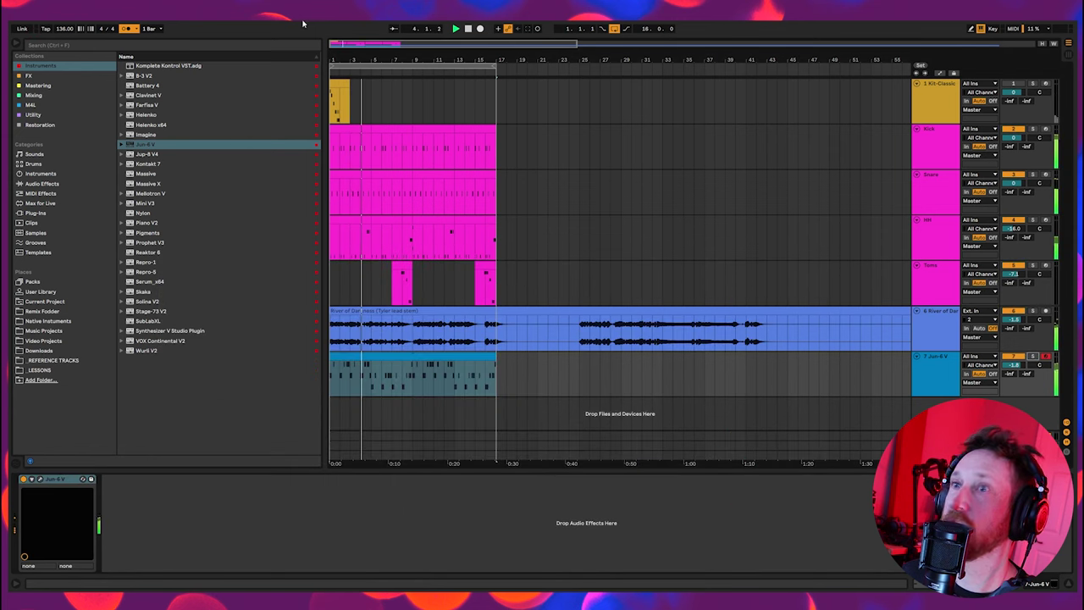
Step: Turn off the metronome and reset the Jun-6 V track's volume to 0
click(130, 29)
click(1015, 365)
key(Delete)
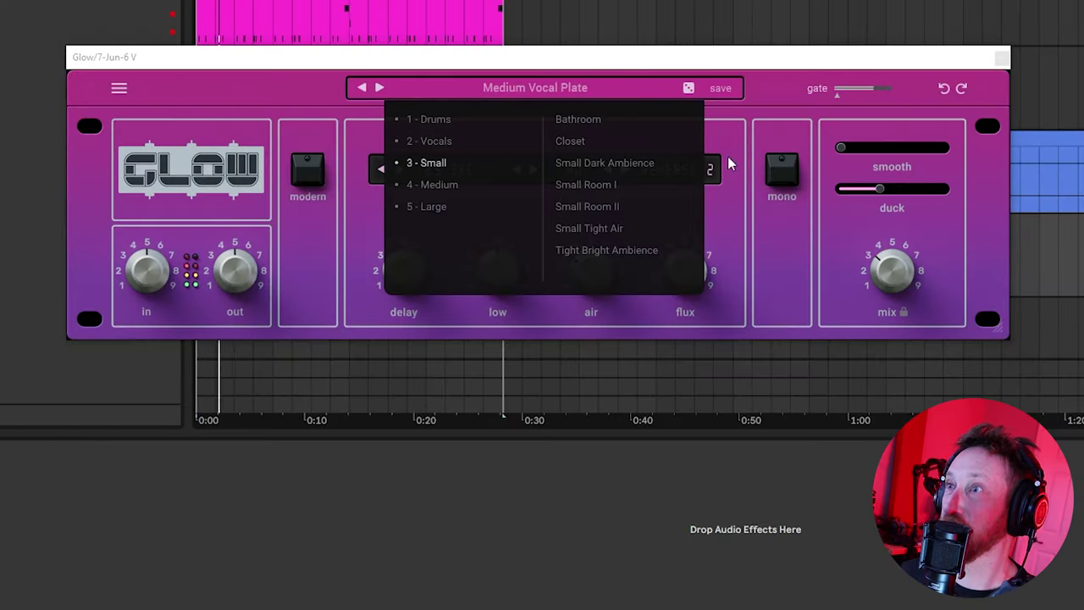
Step: Load Small Room I in the Jun-6 V track's Glow, switch its program to Reverse 2 and lower the low control
click(760, 282)
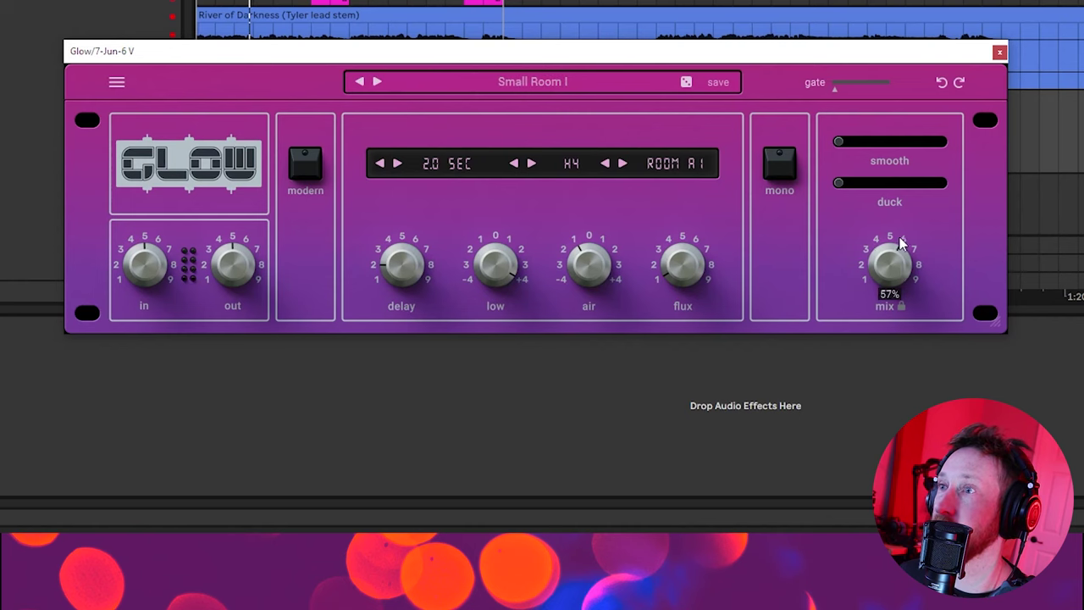
click(438, 163)
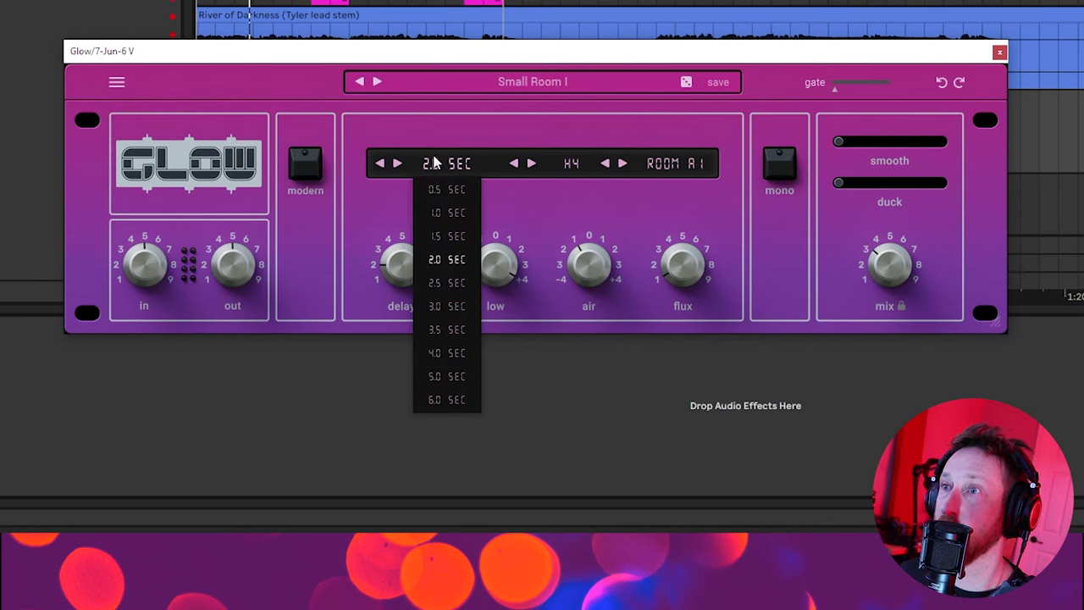
click(690, 165)
click(673, 423)
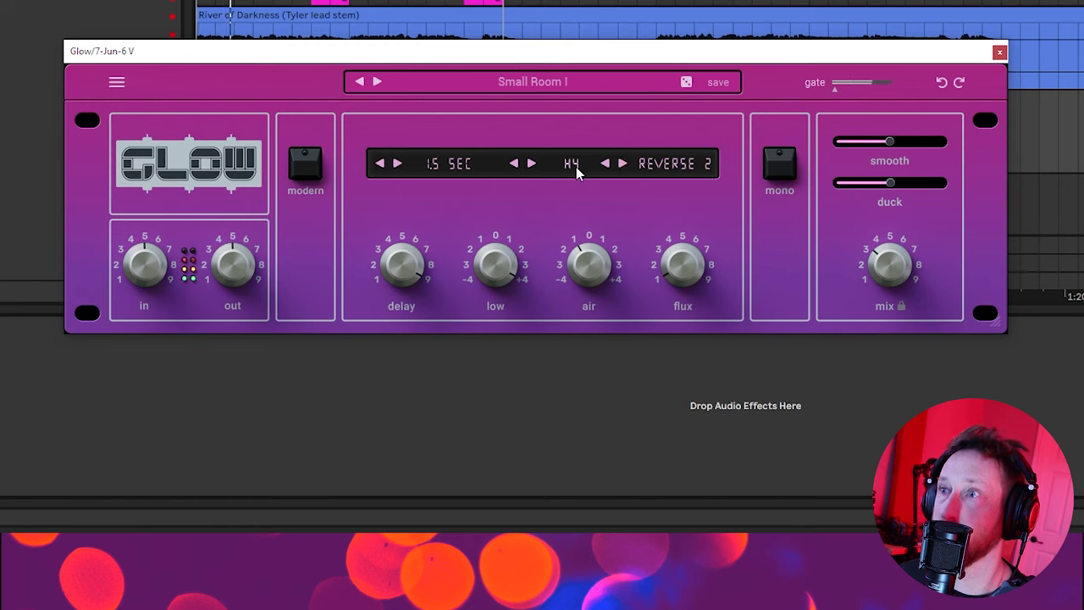
drag(495, 264, 495, 279)
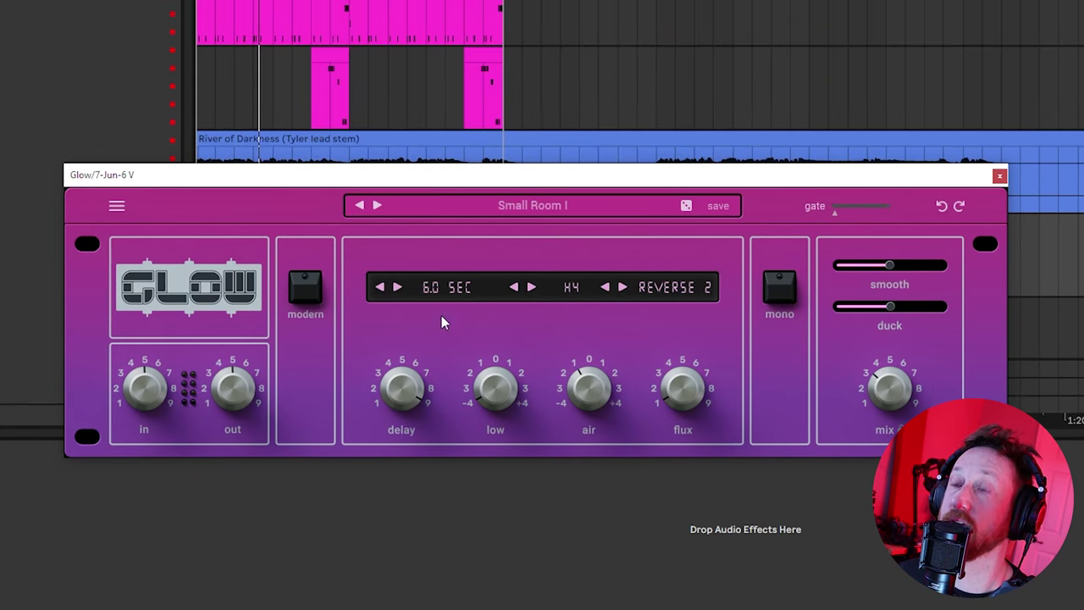
click(443, 289)
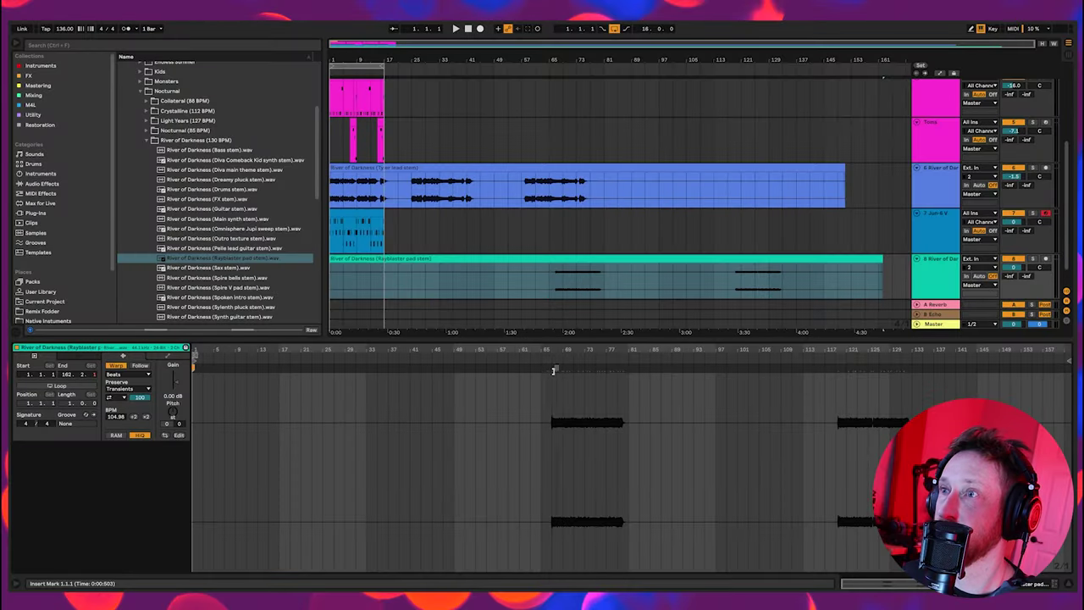
Step: Set 1.1.1 of the pad stem at its first audible section and raise the track's volume to 3.8 dB
right_click(553, 370)
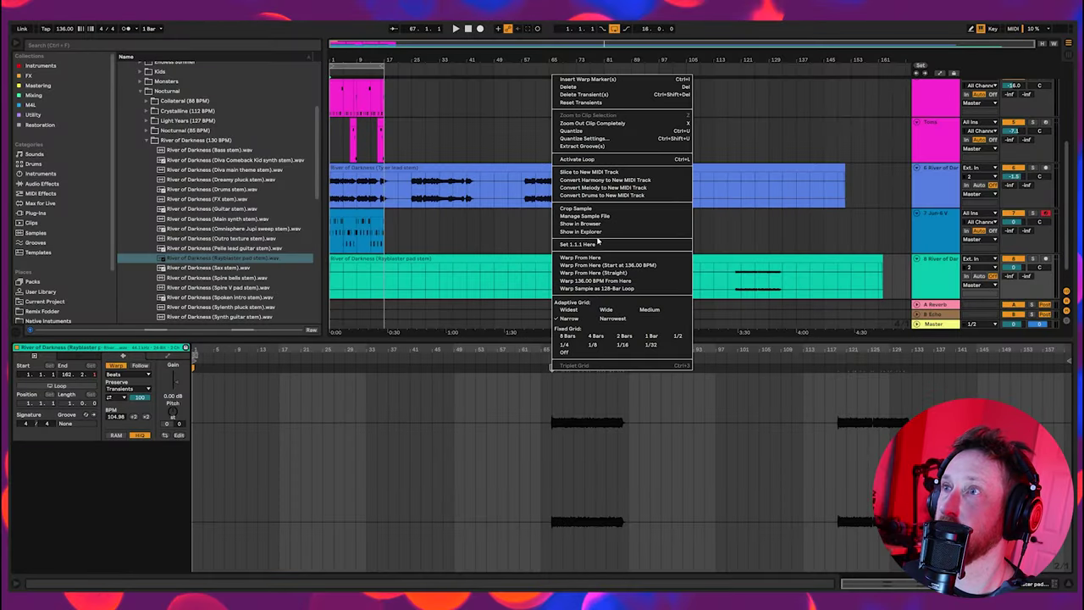
click(593, 246)
drag(1013, 267, 1013, 241)
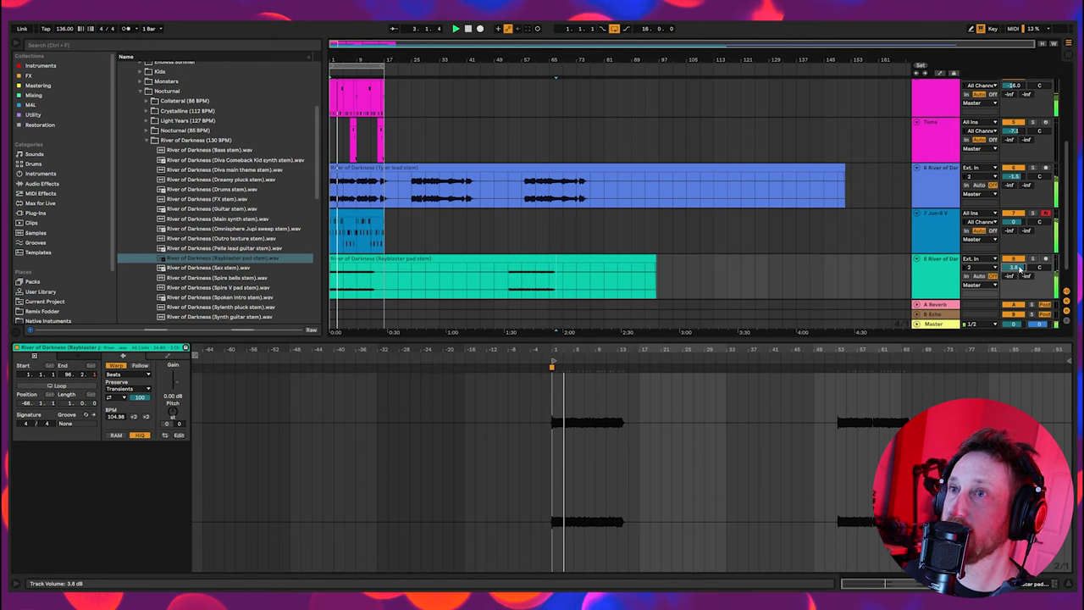
key(space)
Step: Move the pad clip to start at bar 9 and duplicate the drum, lead and bass parts into bars 17 to 33
click(351, 257)
drag(346, 255, 374, 255)
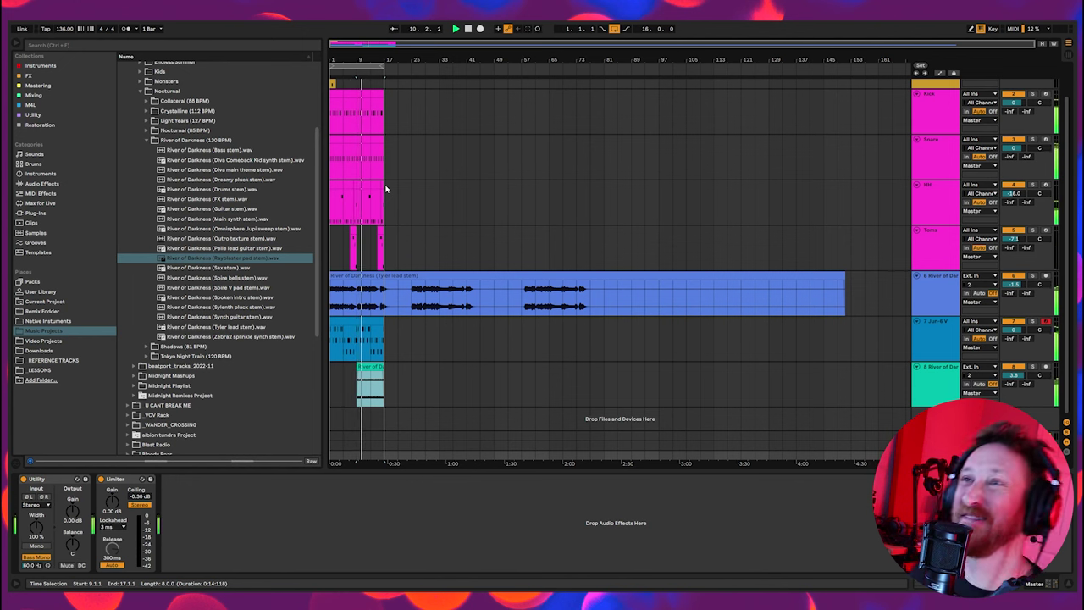
key(ctrl+d)
click(389, 276)
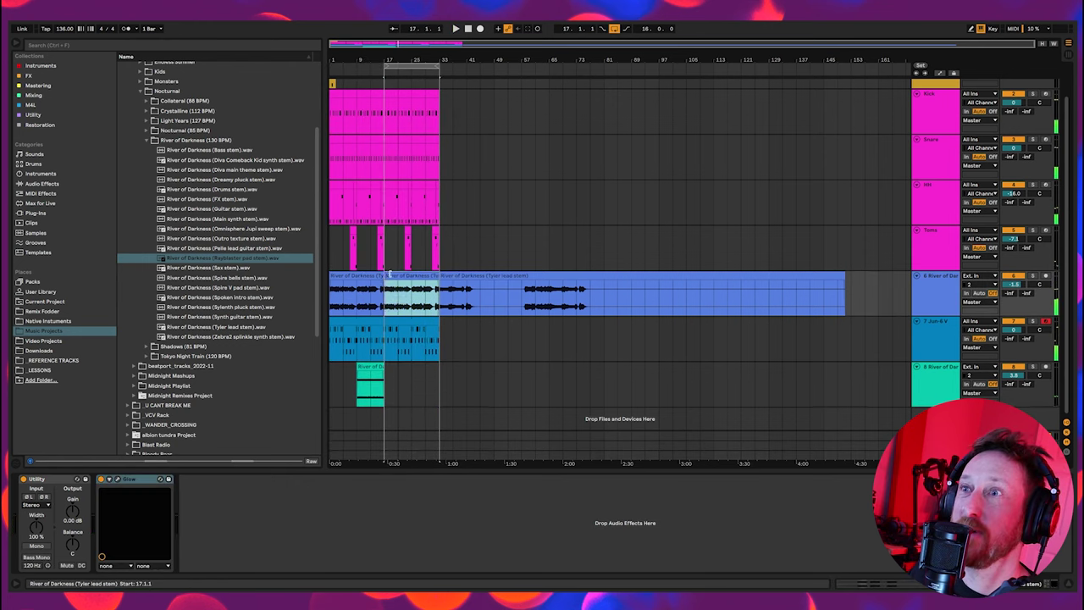
click(384, 281)
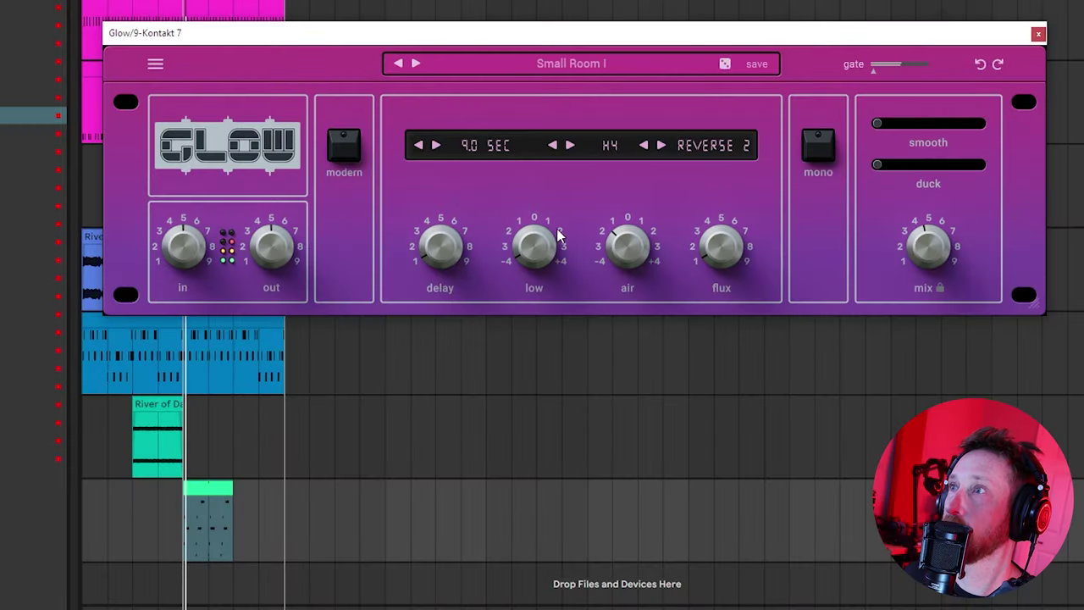
Step: Switch the Kontakt 7 track's Glow program to Hall C1, close the reverb and open the track's MIDI clip in the note editor
click(719, 146)
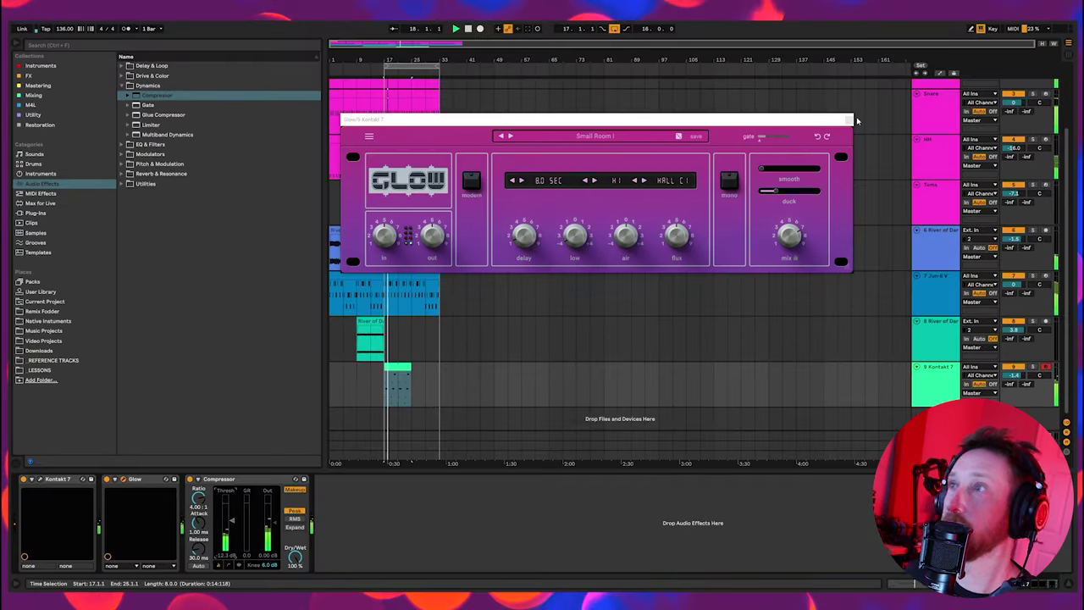
click(849, 121)
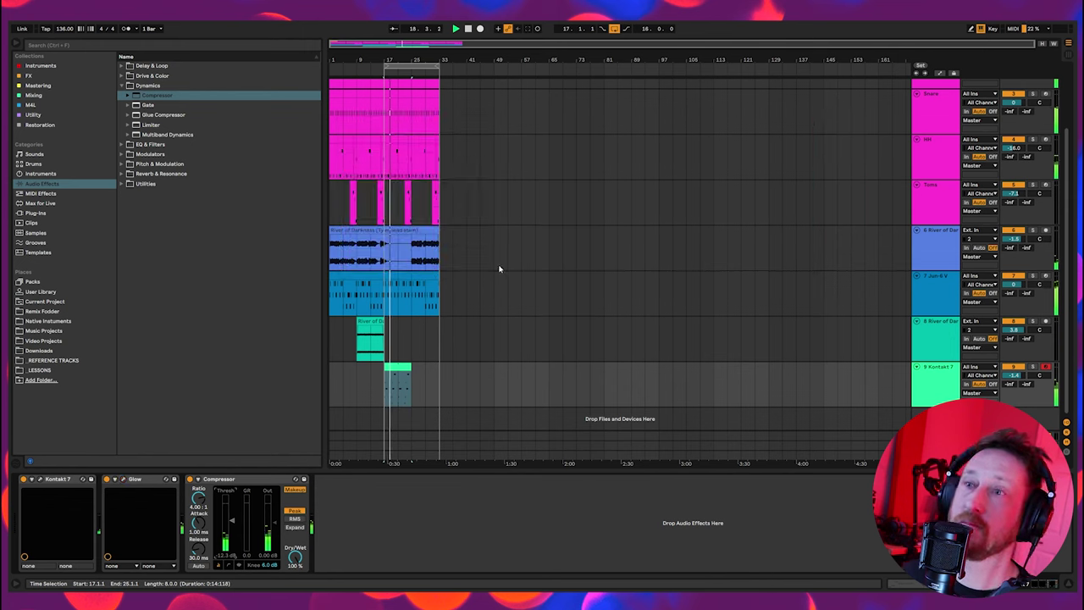
double_click(398, 386)
scroll(668, 453, down, 3)
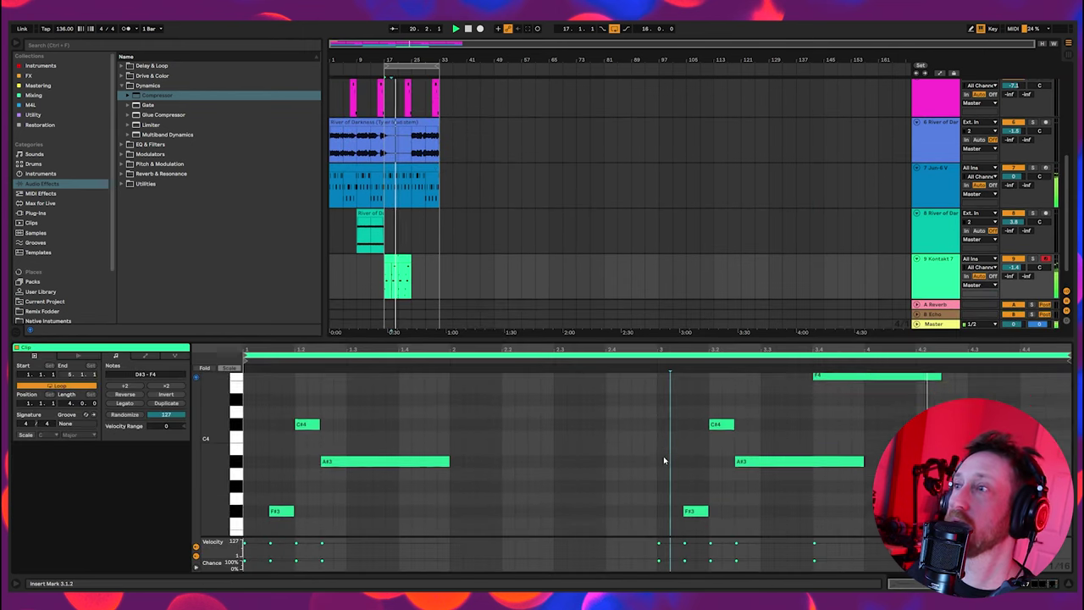
scroll(339, 202, down, 1)
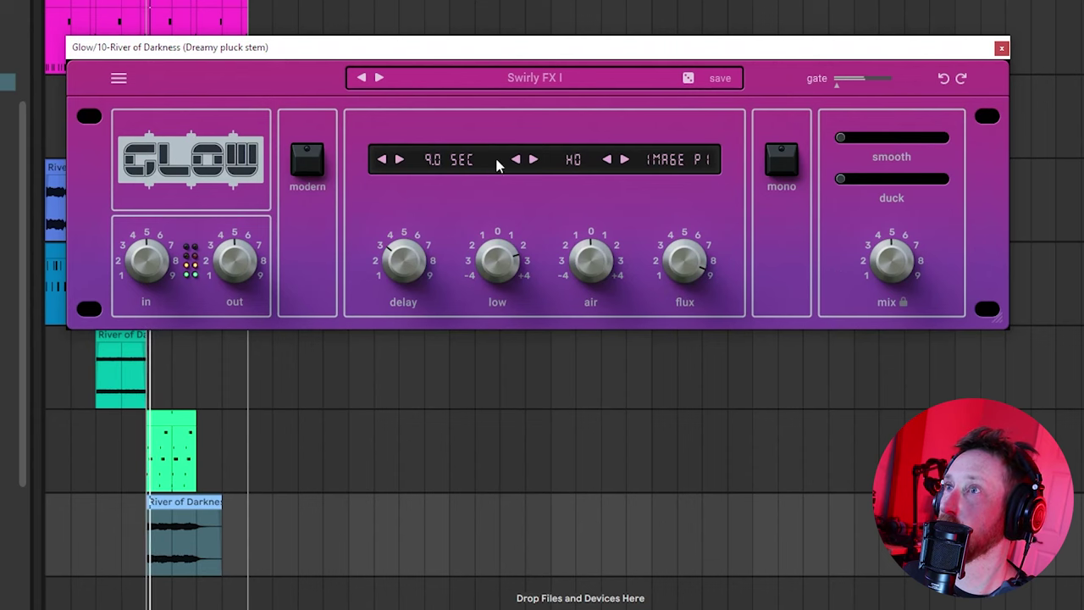
Step: Audition Medium Dark Room in the Dreamy pluck stem's Glow and load the Cavern Hall preset from the Large category
click(510, 78)
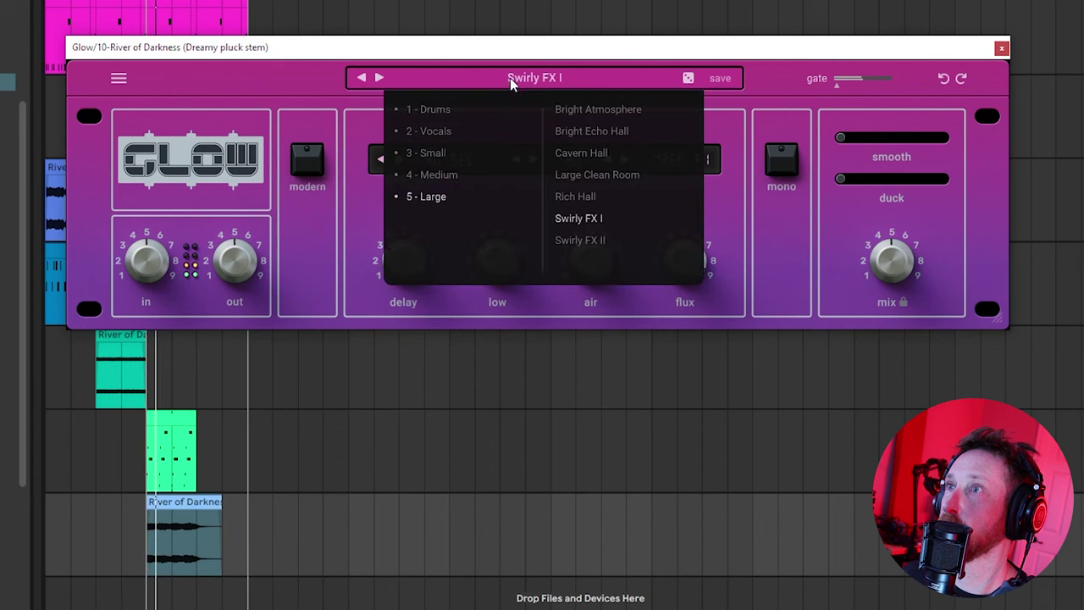
click(440, 131)
click(475, 178)
click(598, 174)
click(431, 195)
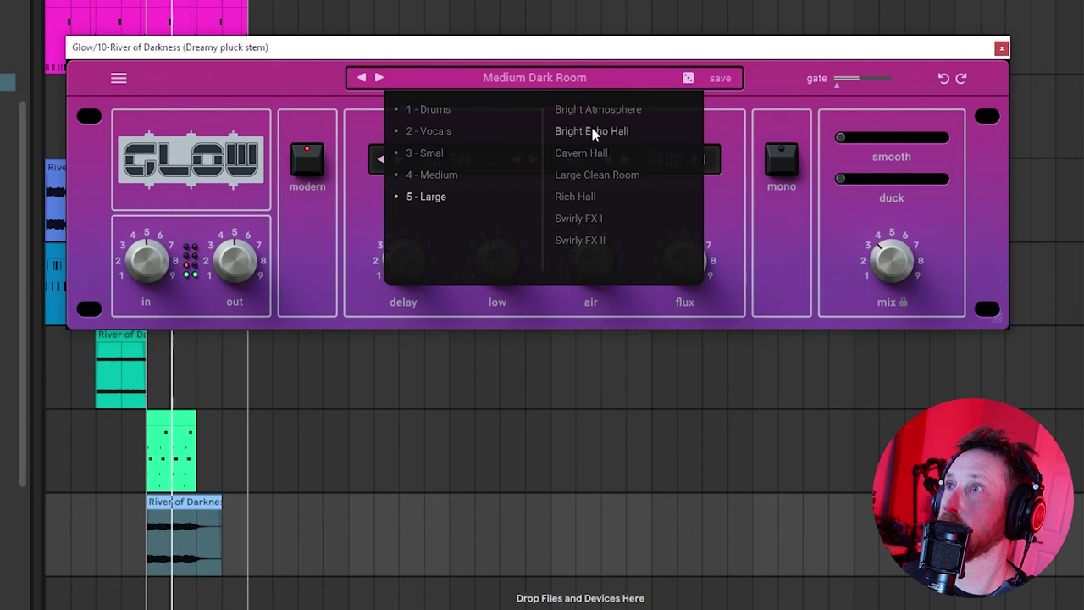
click(592, 154)
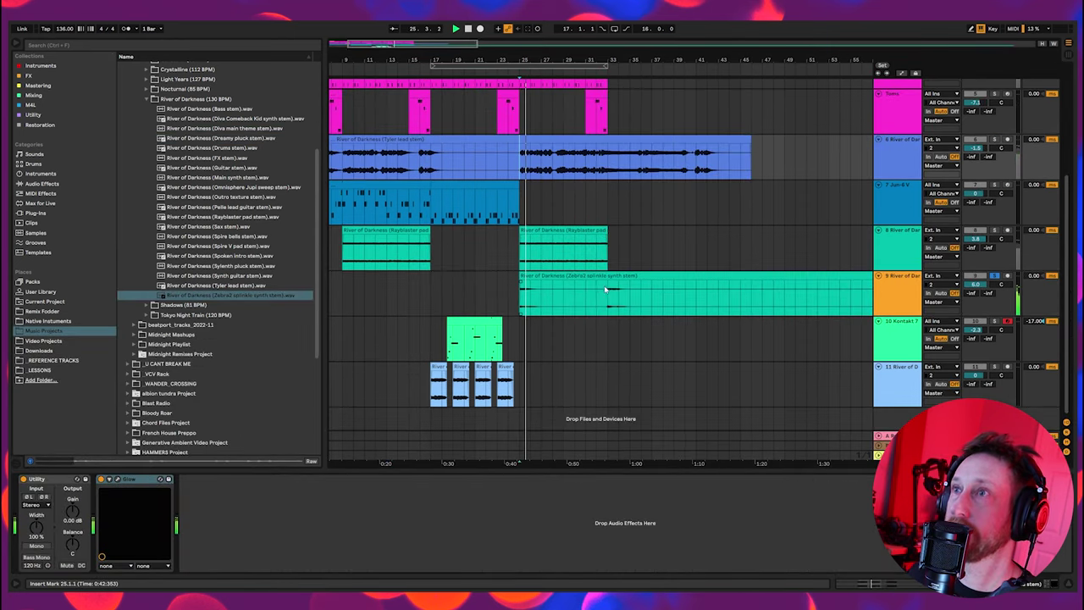
Step: Duplicate the drum, Jun-6 V, Kontakt 7 and pluck parts into bars 33 to 41, removing Kontakt bars 36 to 38 and the second and fourth pluck clips
click(485, 184)
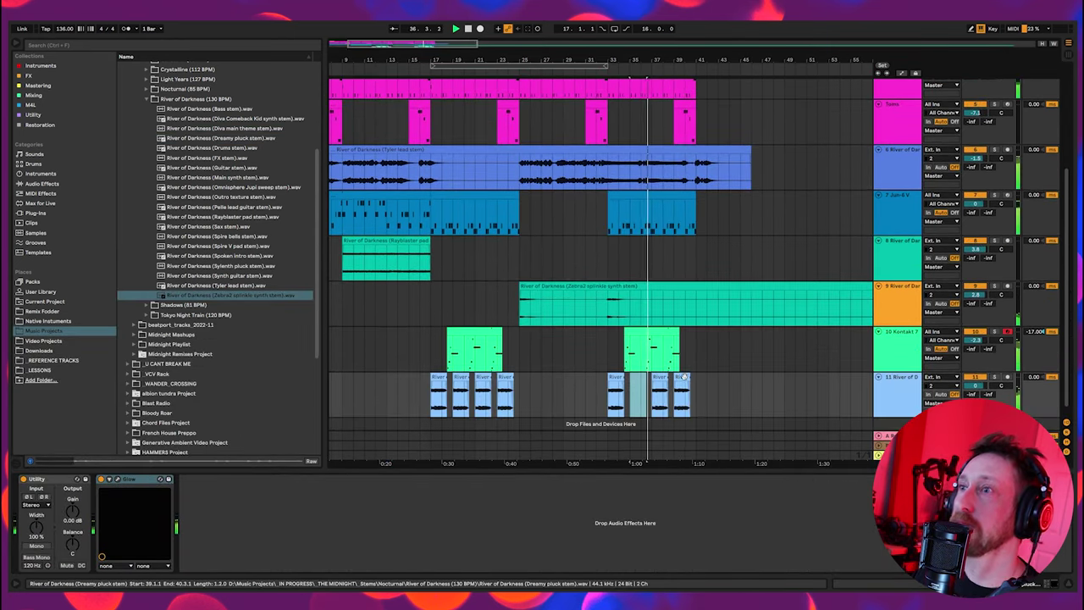
click(652, 348)
drag(641, 359, 669, 359)
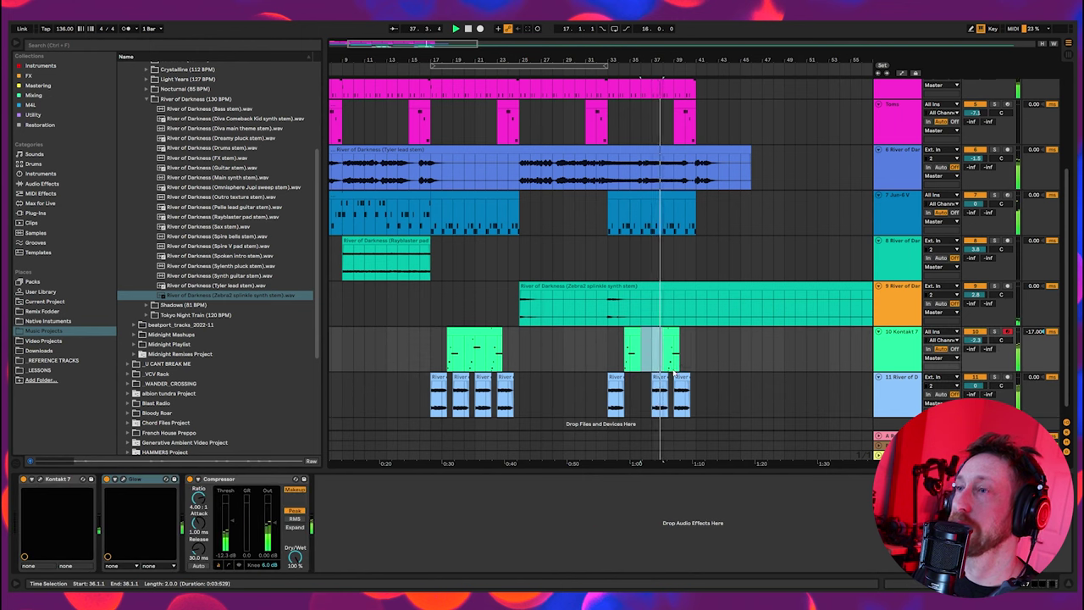
key(Delete)
click(683, 376)
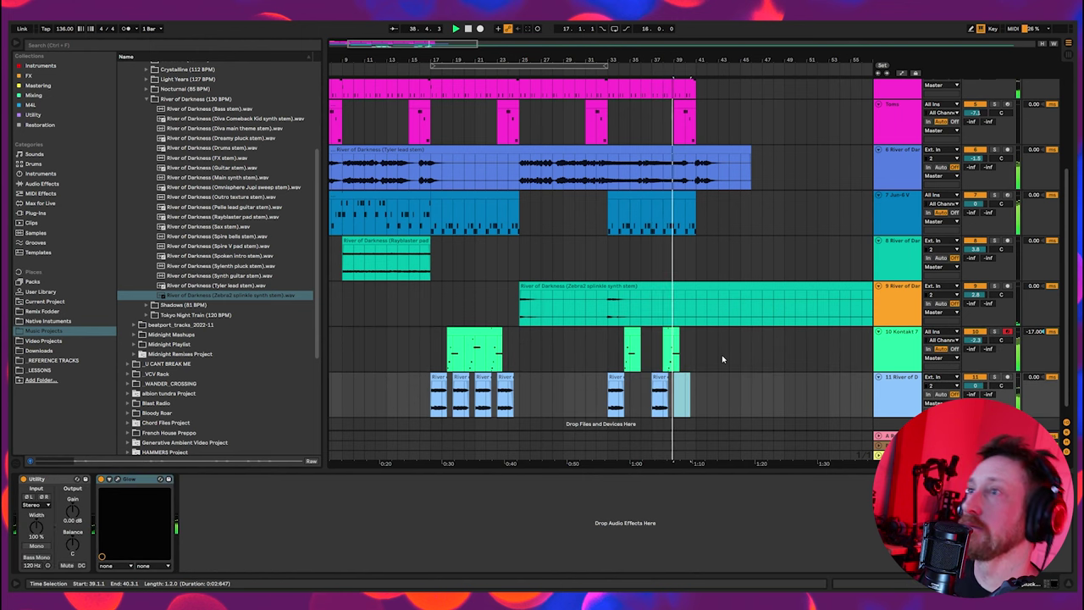
Step: Paste the Rayblaster pad clip at bar 41 on its track and cut away everything after bar 43
click(699, 252)
key(ctrl+v)
scroll(698, 257, up, 2)
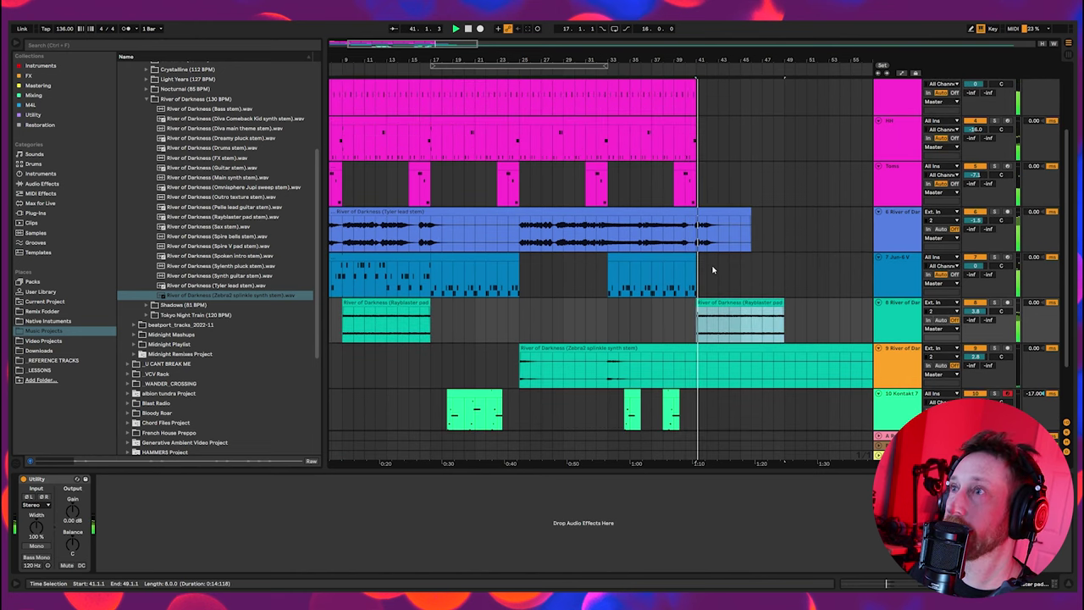
drag(726, 325, 793, 322)
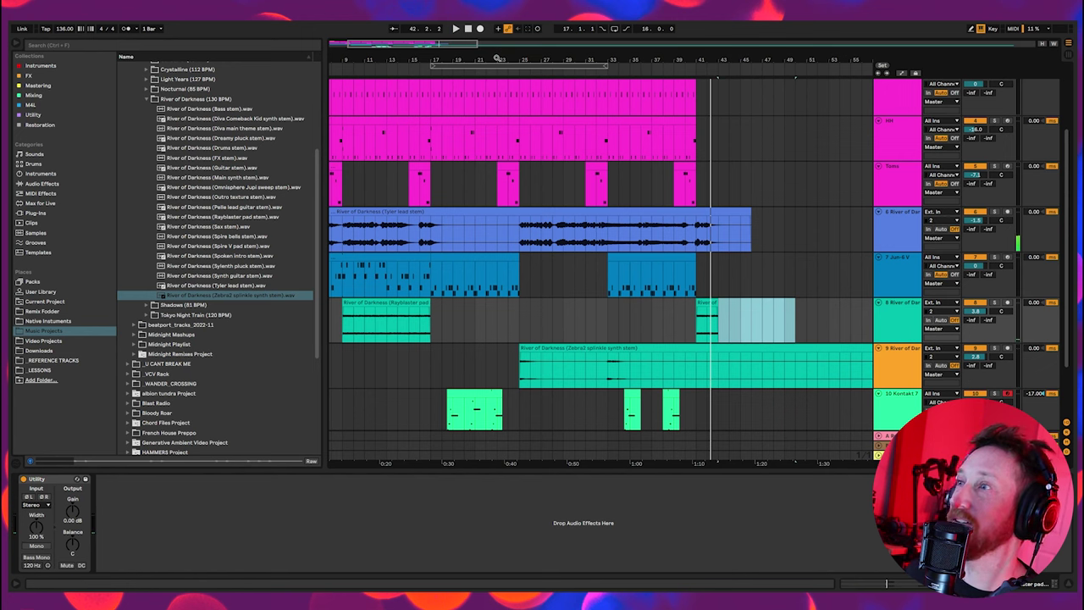
Step: Select the long Zebra2 synth stem's section from bar 45 to bar 237
drag(499, 58, 498, 38)
click(404, 376)
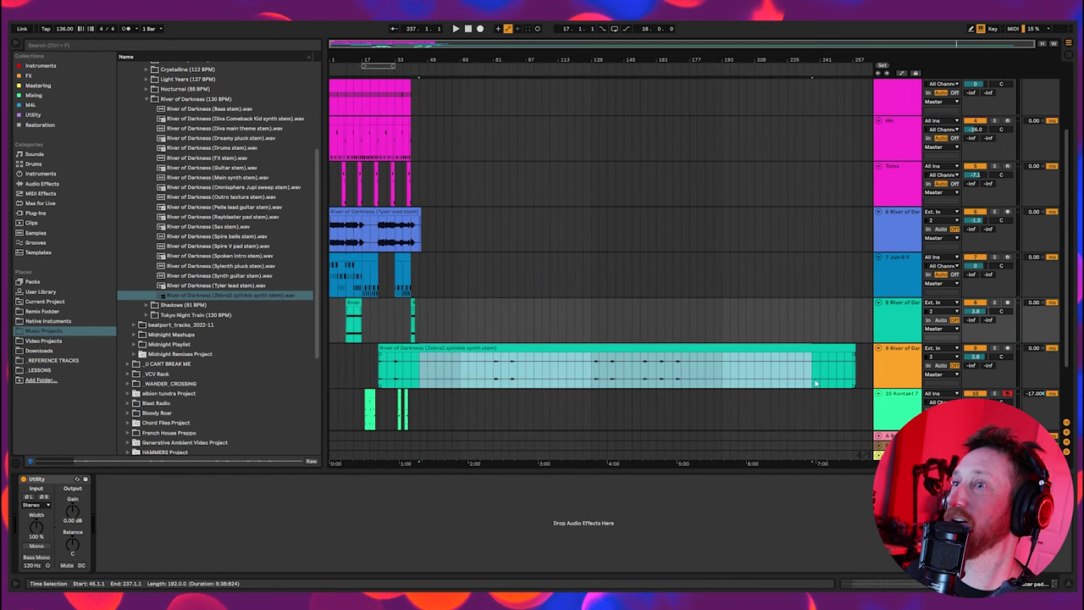